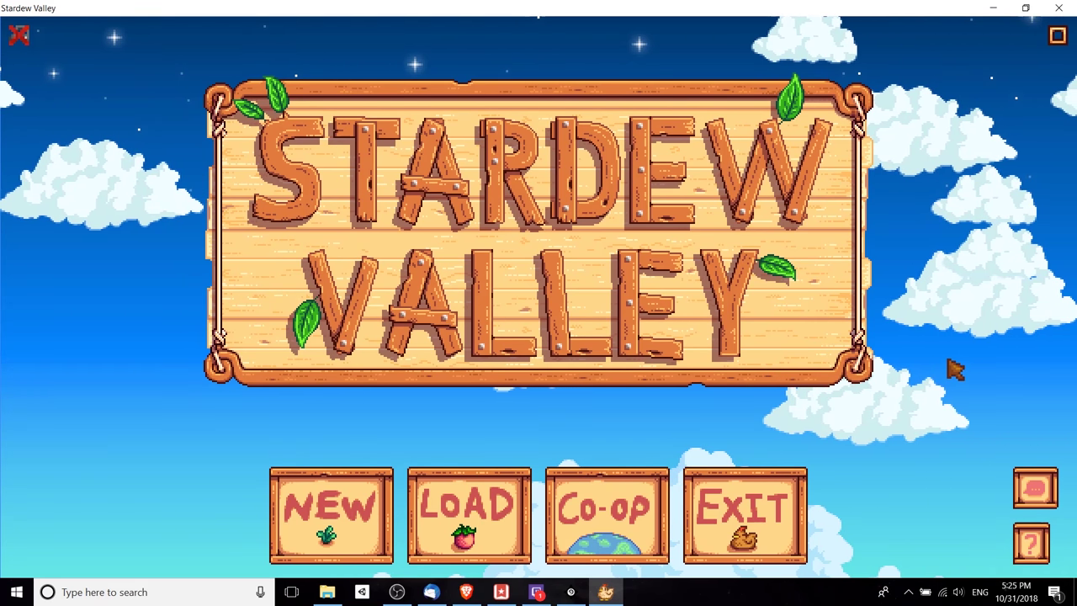
# Step: Open the co-op menu and begin hosting a new farm
pyautogui.click(639, 495)
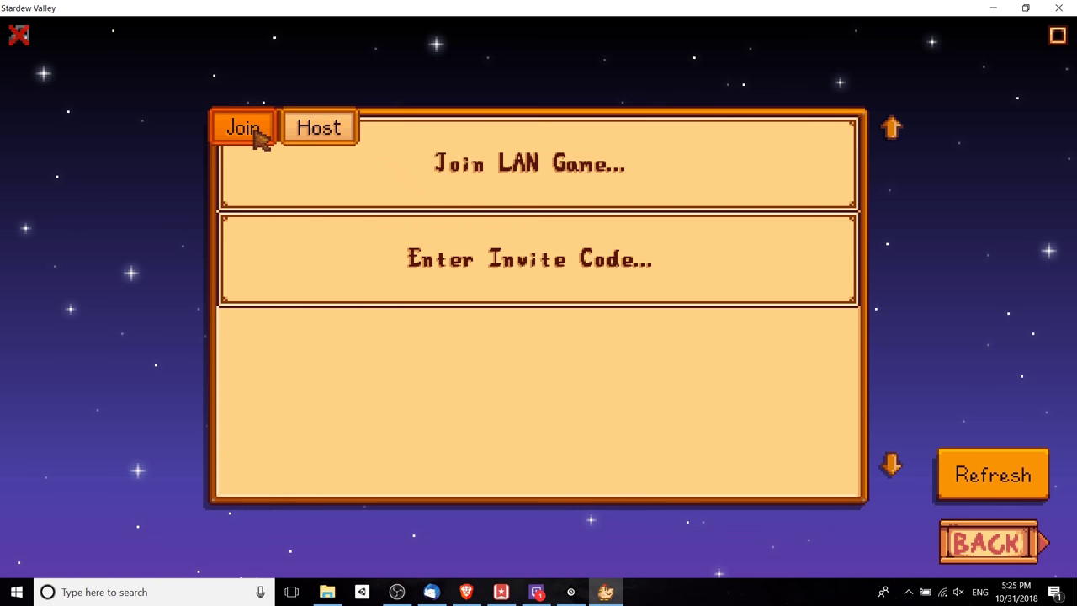
pyautogui.click(330, 123)
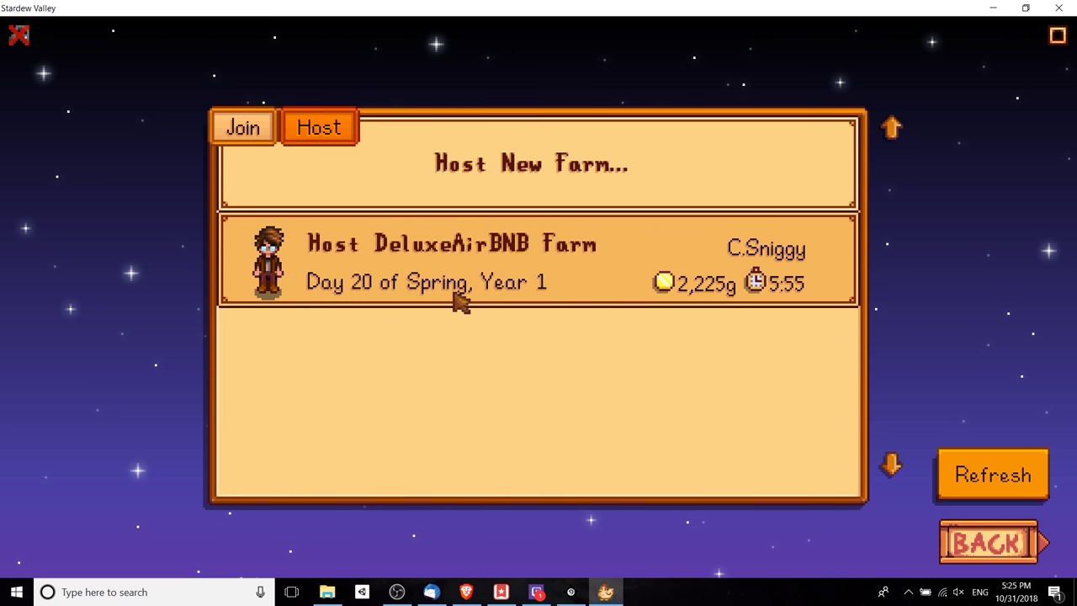
pyautogui.click(533, 181)
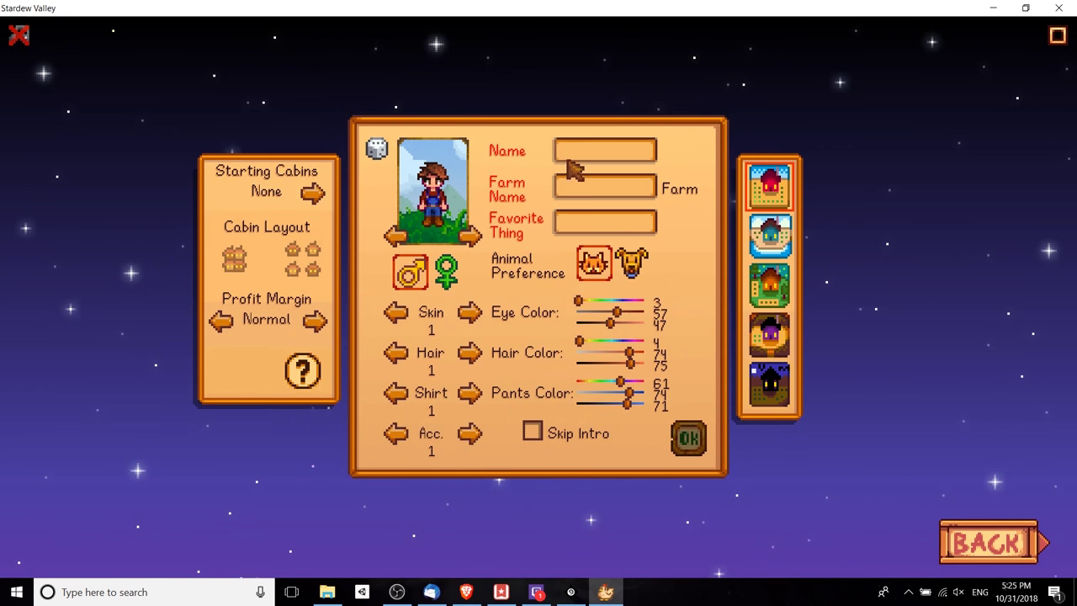
# Step: Enter the host character's name, set the farm name to Test and the favorite thing to Tutorial, and enable Skip Intro
pyautogui.click(572, 158)
pyautogui.write('Darkskeleton')
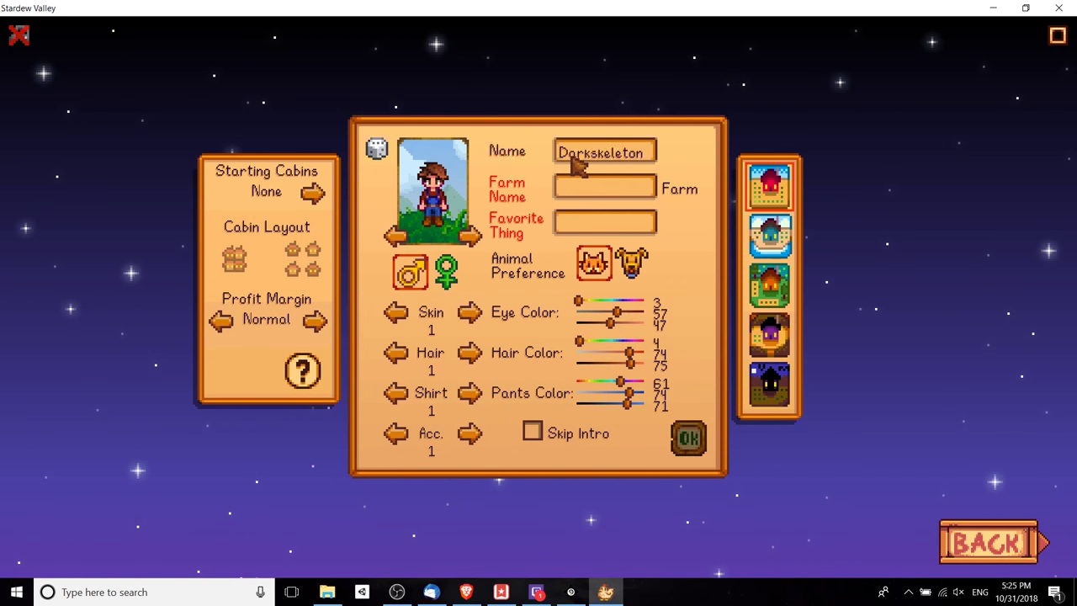
pyautogui.click(577, 222)
pyautogui.write('Tutorial')
pyautogui.click(533, 432)
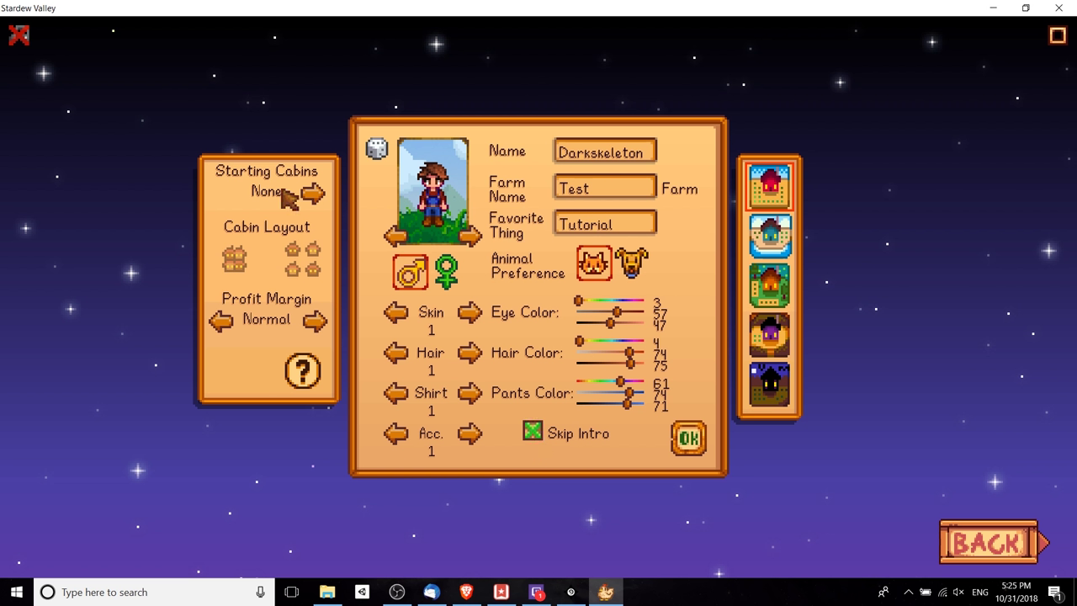
# Step: Set the number of starting cabins to 1 for the new farm
pyautogui.click(311, 194)
pyautogui.click(301, 195)
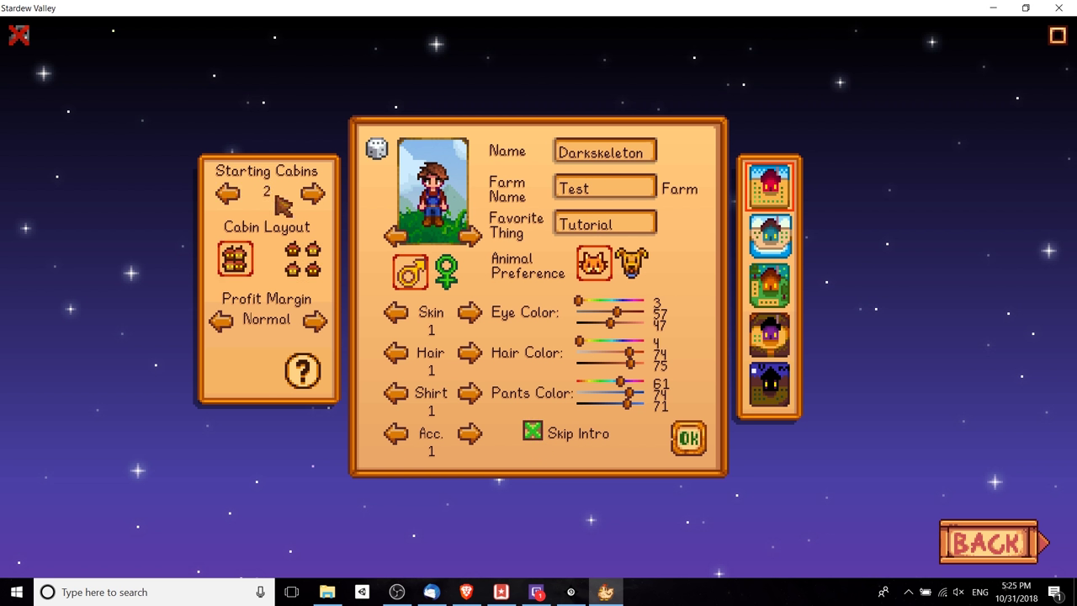
pyautogui.click(232, 195)
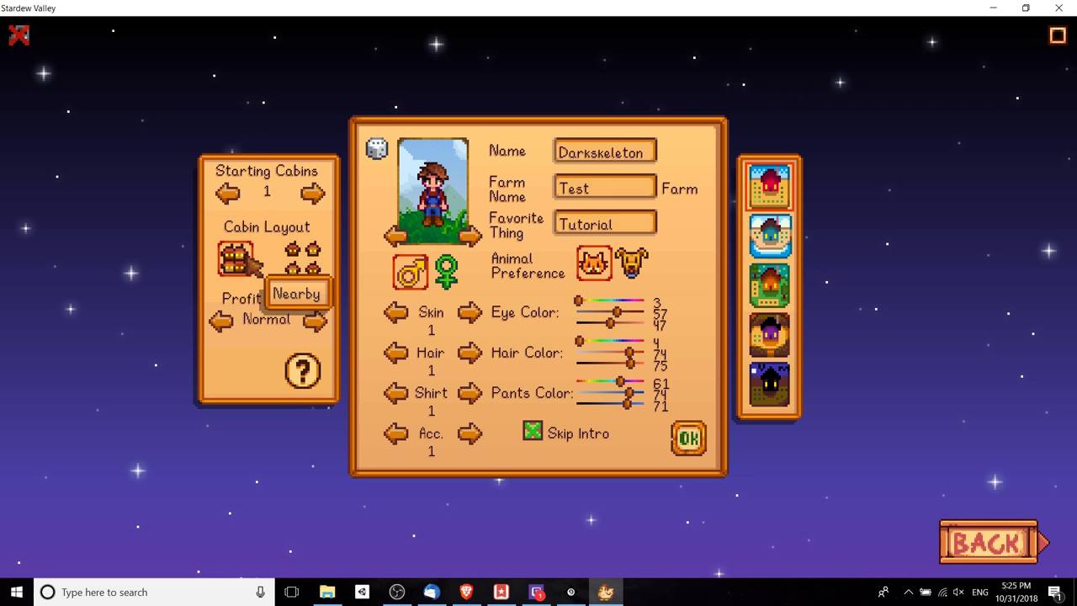
# Step: Cycle the profit margin options back to Normal and start the game with the third farm map
pyautogui.click(314, 320)
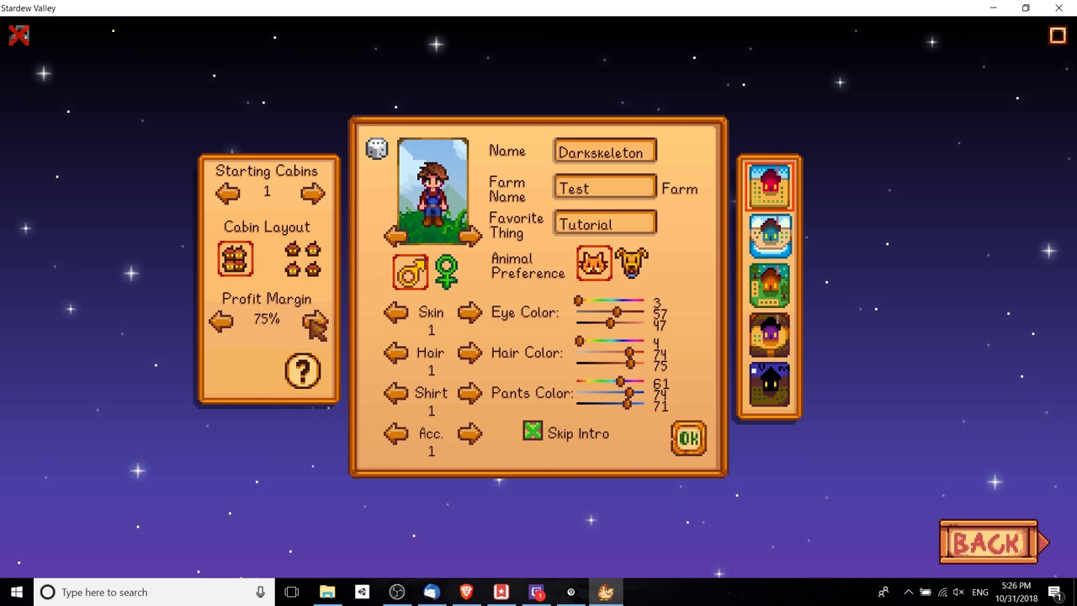
pyautogui.click(314, 322)
pyautogui.click(314, 322)
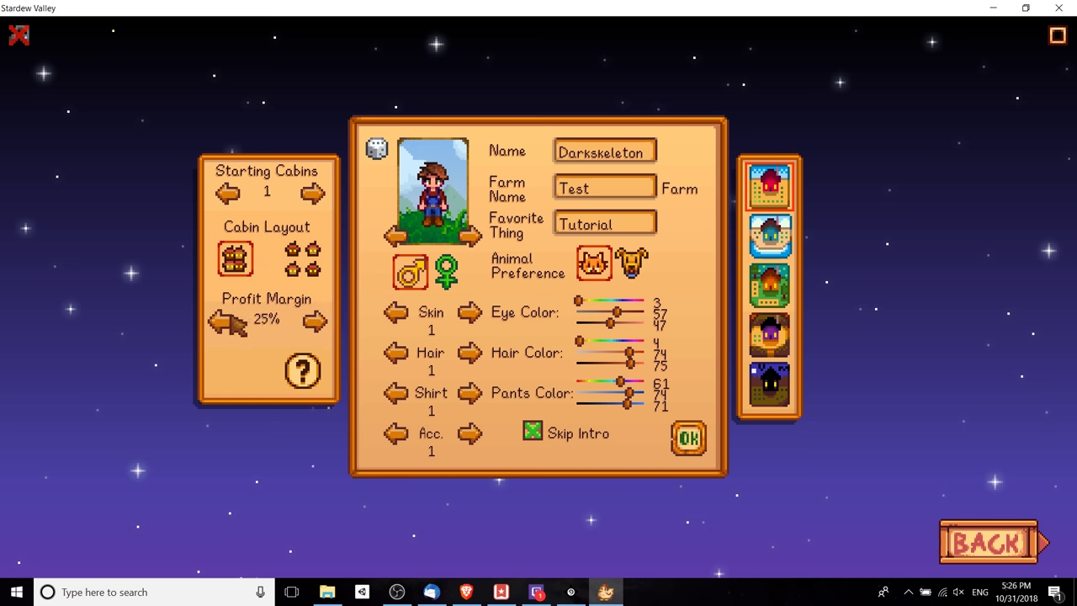
pyautogui.click(230, 322)
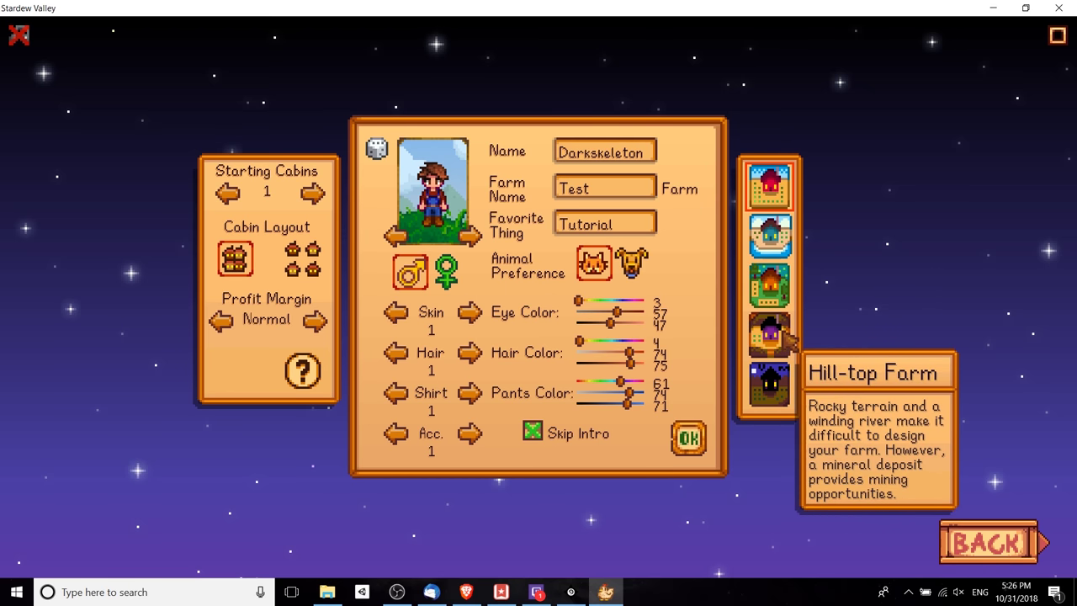
pyautogui.click(770, 288)
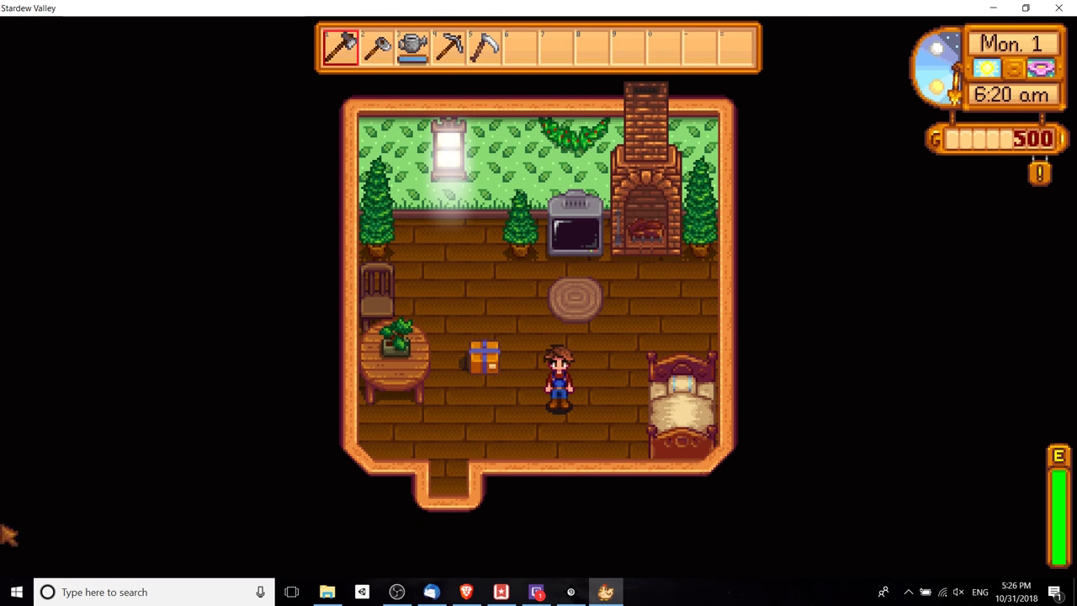
# Step: Switch to Command Prompt and run ipconfig to list the host computer's network configuration
pyautogui.click(17, 593)
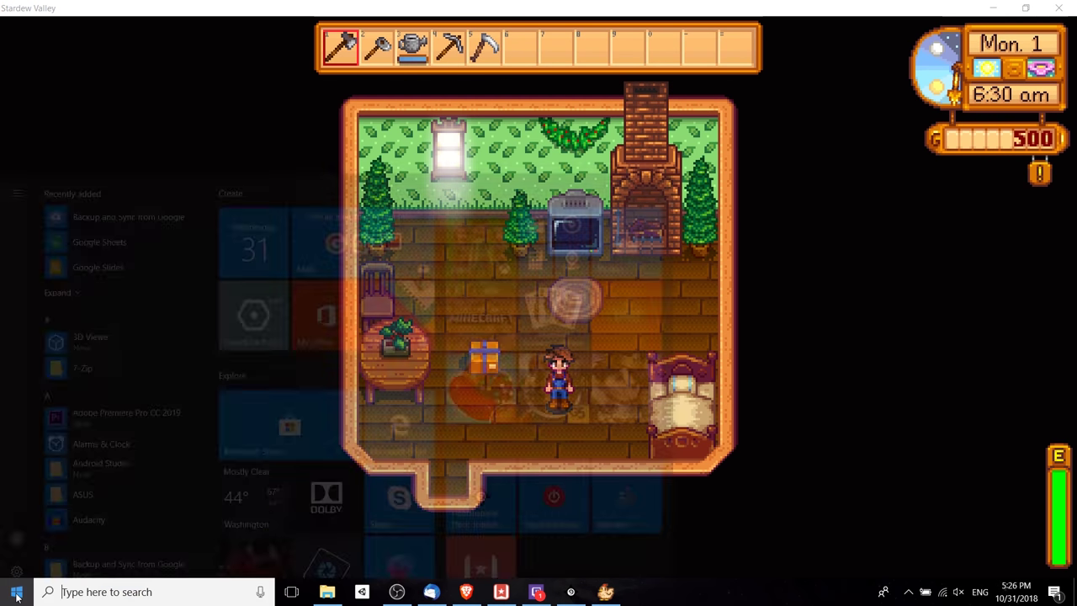
pyautogui.write('cmd')
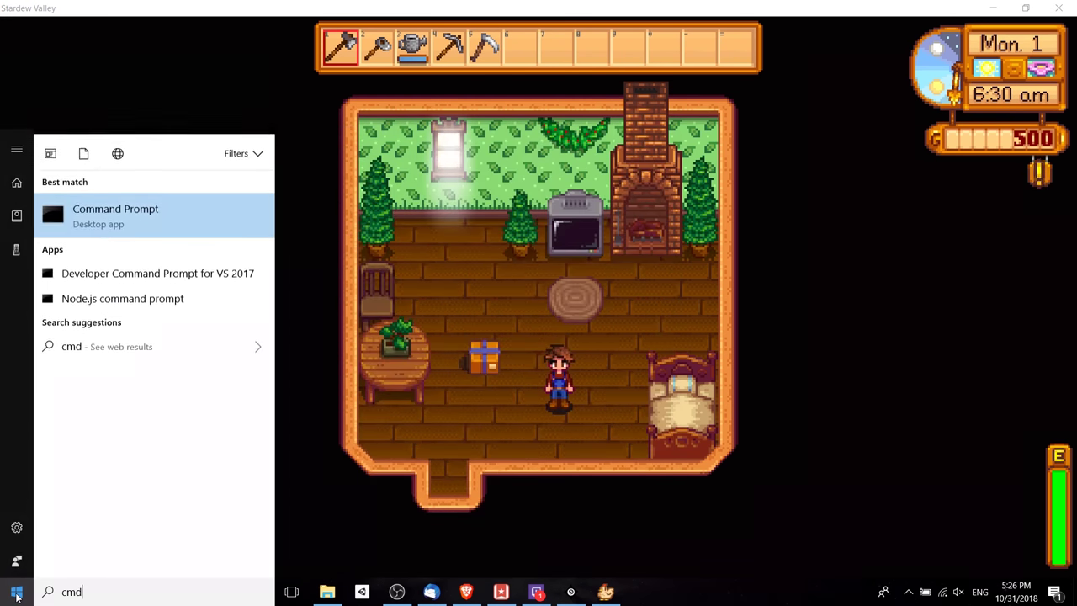
pyautogui.press('Return')
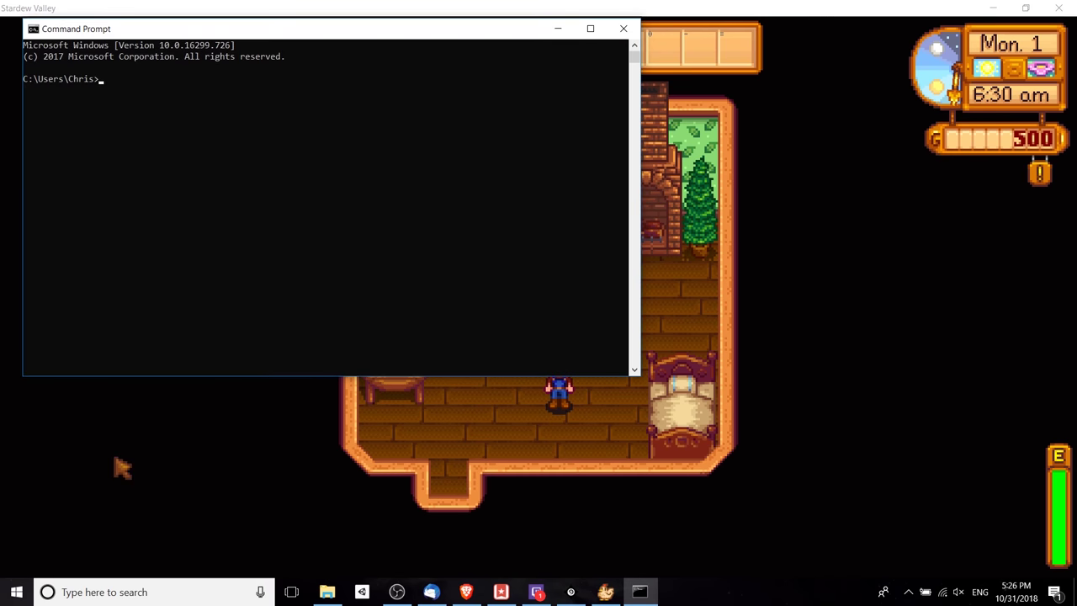
pyautogui.moveTo(233, 28); pyautogui.dragTo(834, 192)
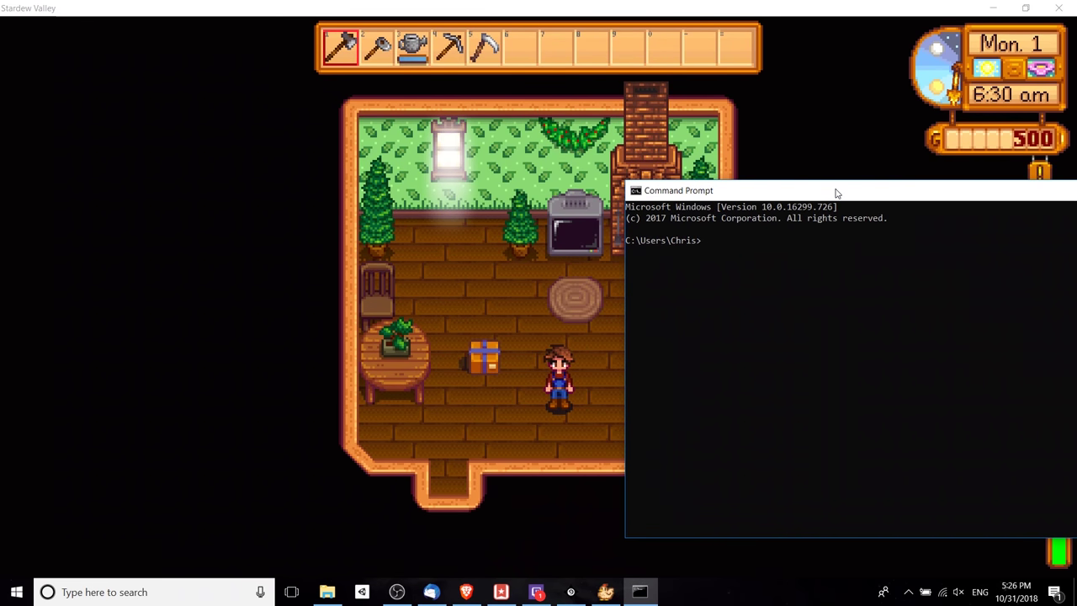
pyautogui.write('ipconfig')
pyautogui.press('Return')
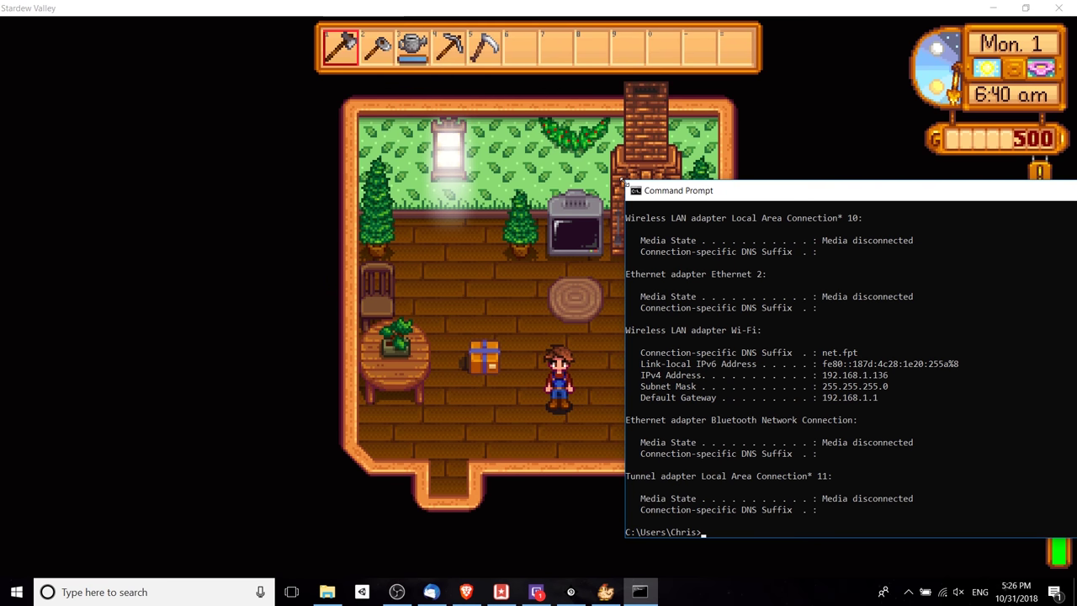
# Step: Locate and highlight the IPv4 address of the Wi-Fi adapter in the ipconfig output
pyautogui.moveTo(627, 184); pyautogui.dragTo(64, 47)
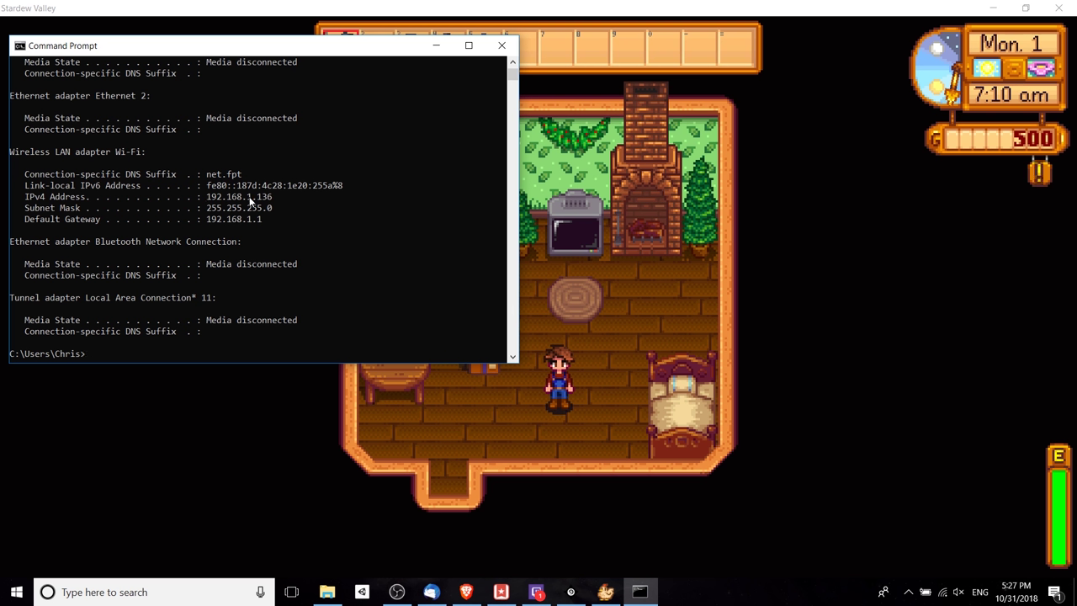
pyautogui.moveTo(280, 196); pyautogui.dragTo(208, 205)
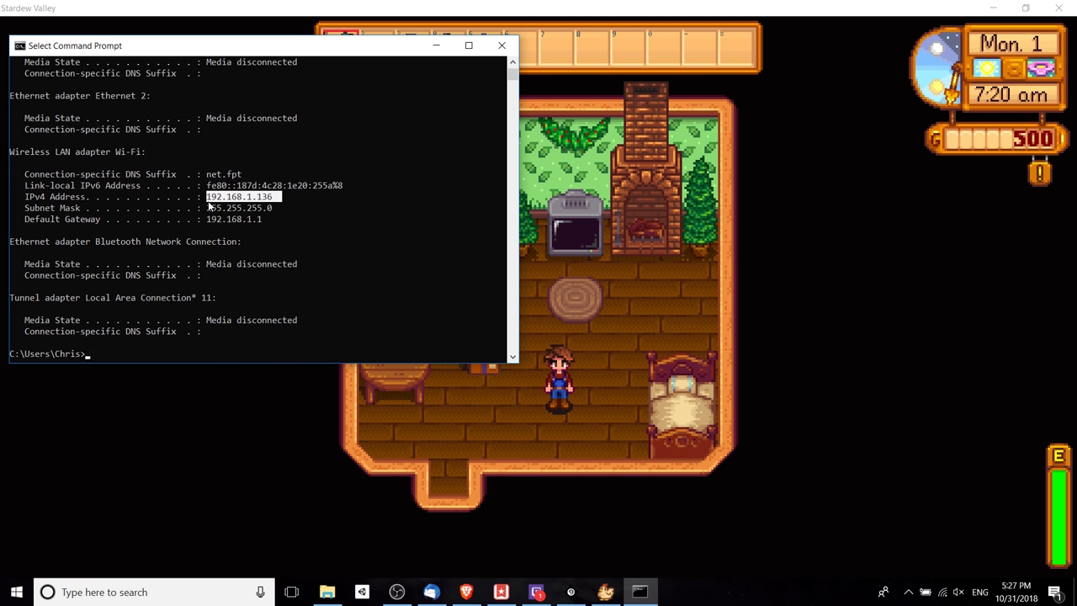
pyautogui.click(271, 197)
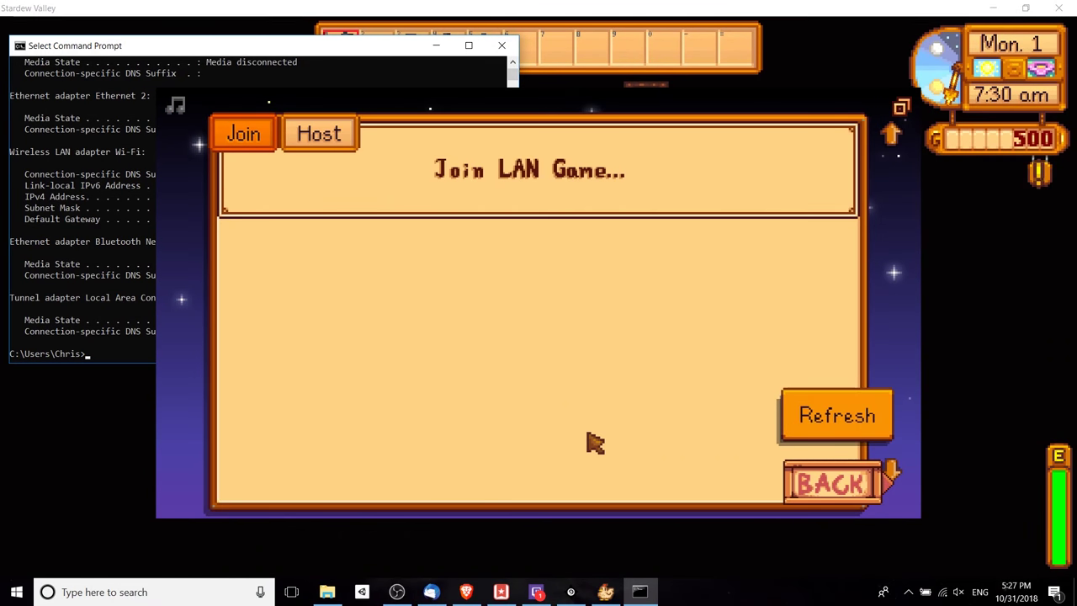
# Step: In the second player's game, join a LAN game using the host IP 192.168.1.136
pyautogui.click(633, 216)
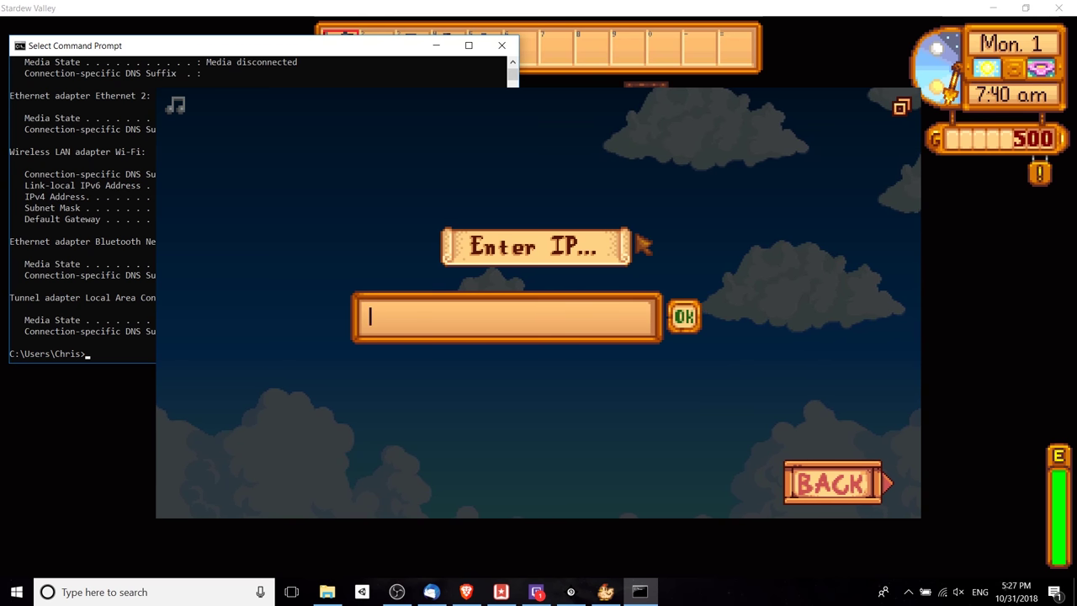
pyautogui.write('192.')
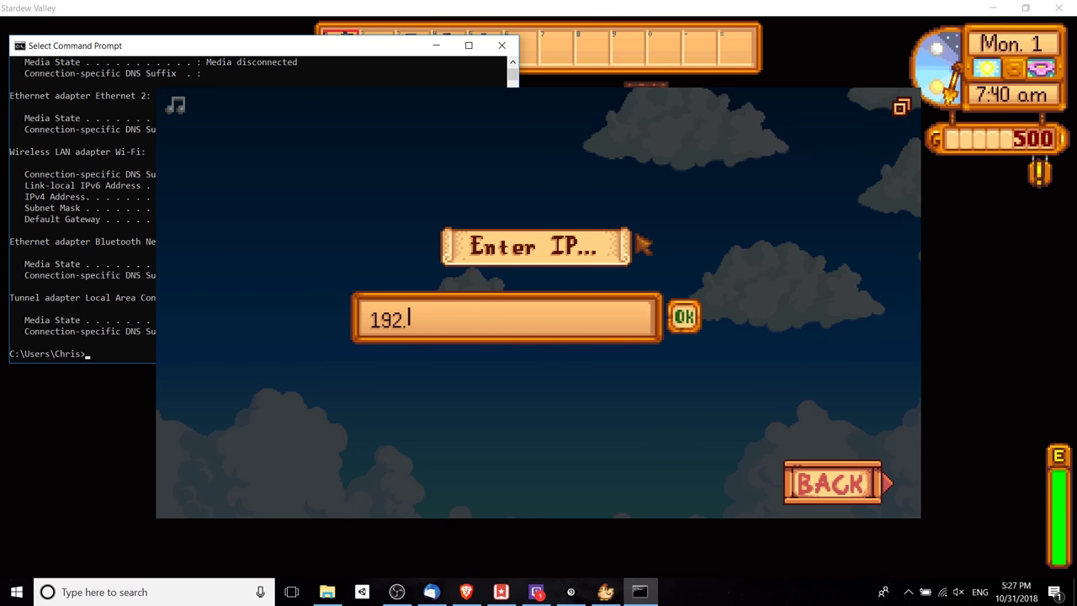
pyautogui.write('168.1.136')
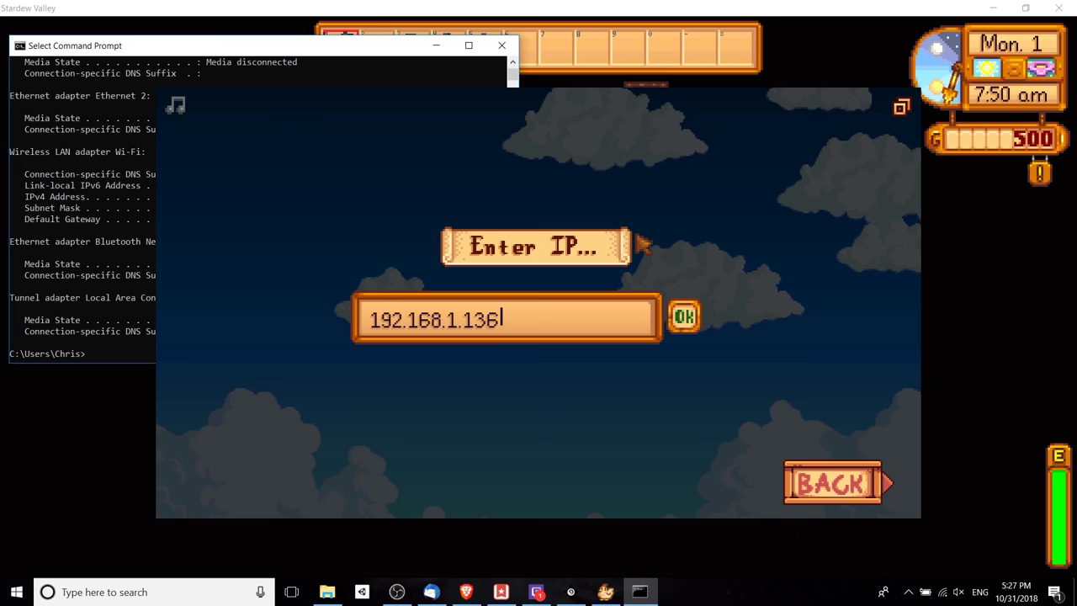
pyautogui.click(684, 318)
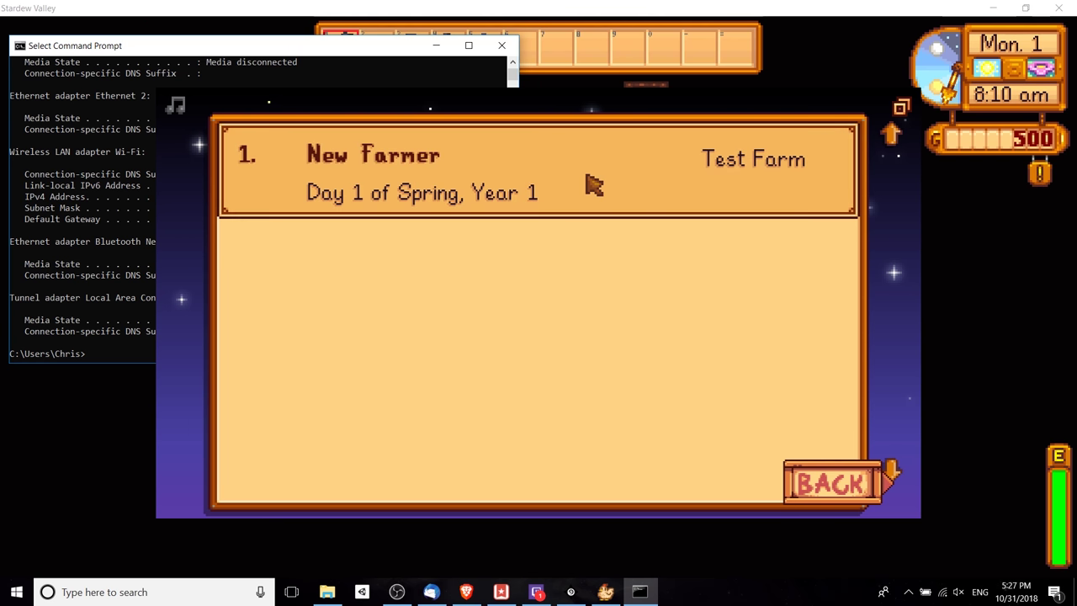
# Step: Take the New Farmer slot on Test Farm and create the farmhand with name Farmere and favorite thing test
pyautogui.click(594, 185)
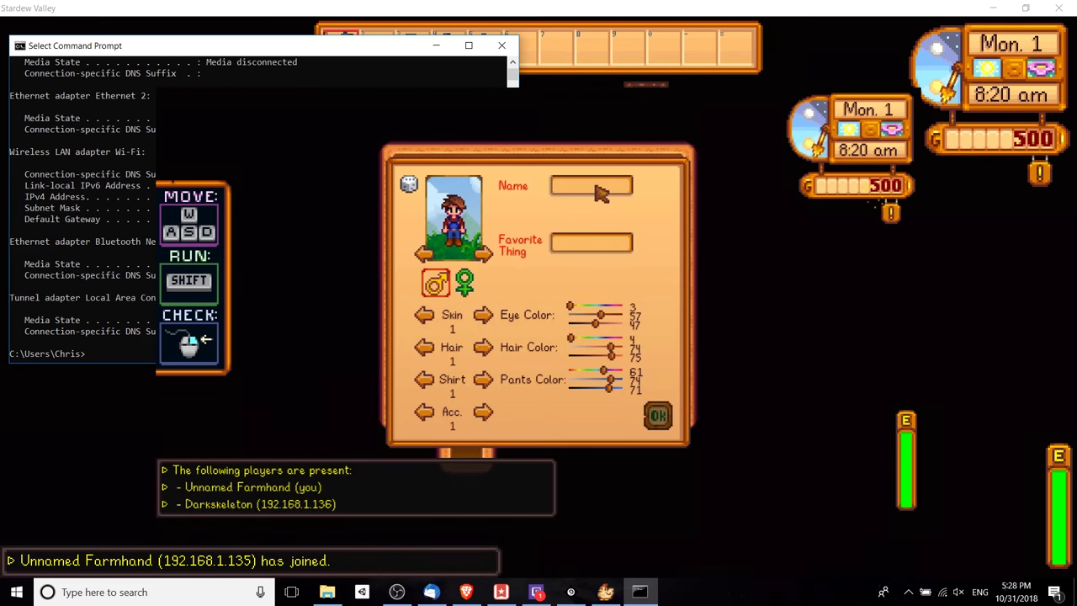
pyautogui.write('Farmer')
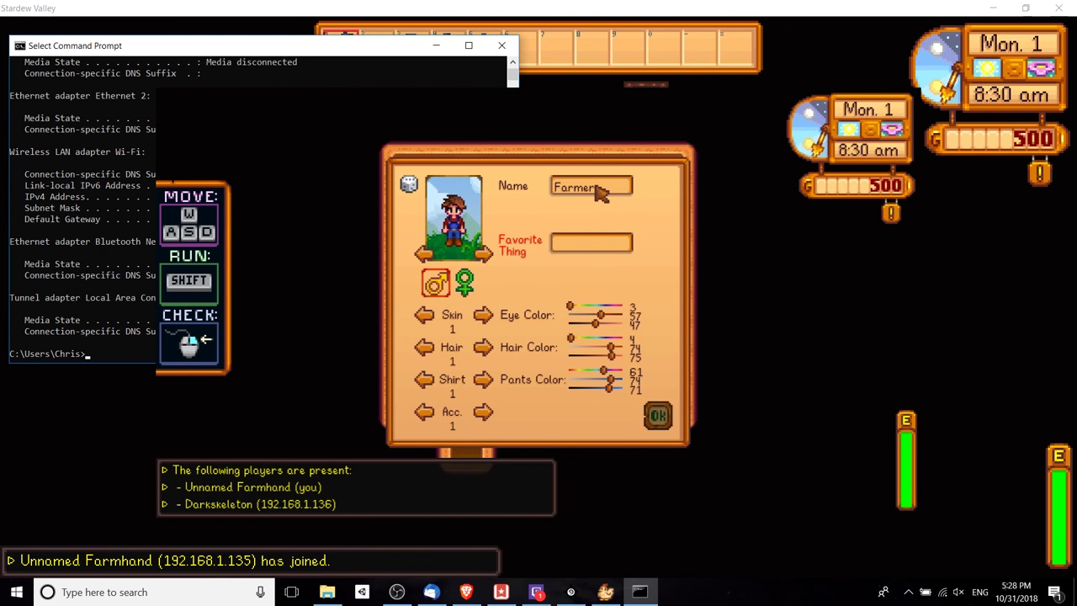
pyautogui.press('Tab')
pyautogui.write('test')
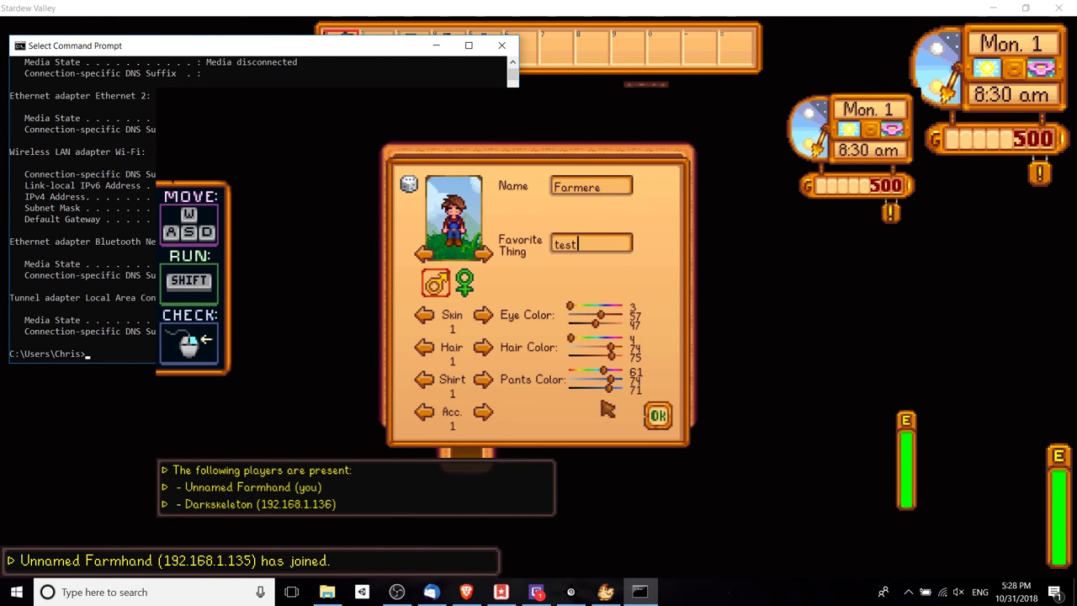
pyautogui.click(658, 415)
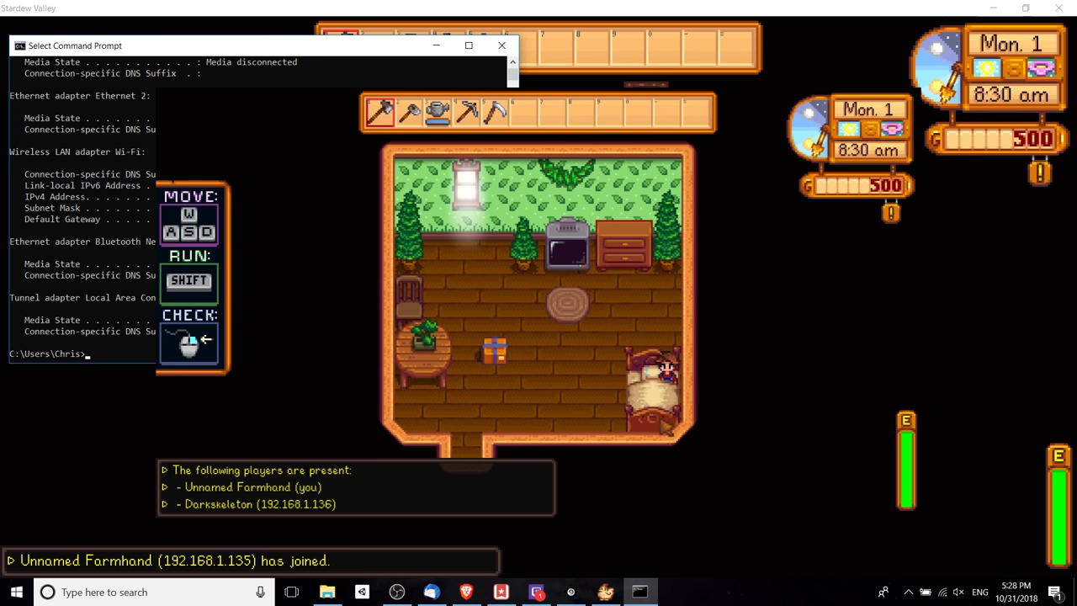
# Step: Walk the farmhand from the bed out through the cabin door onto the farm
pyautogui.click(749, 345)
pyautogui.press('a')
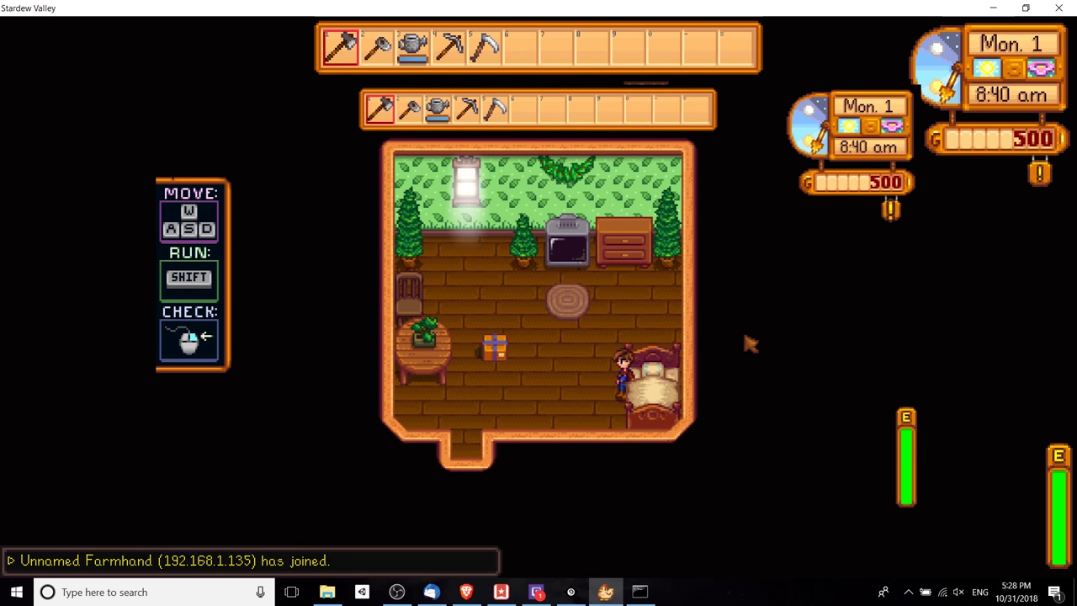
pyautogui.press('s')
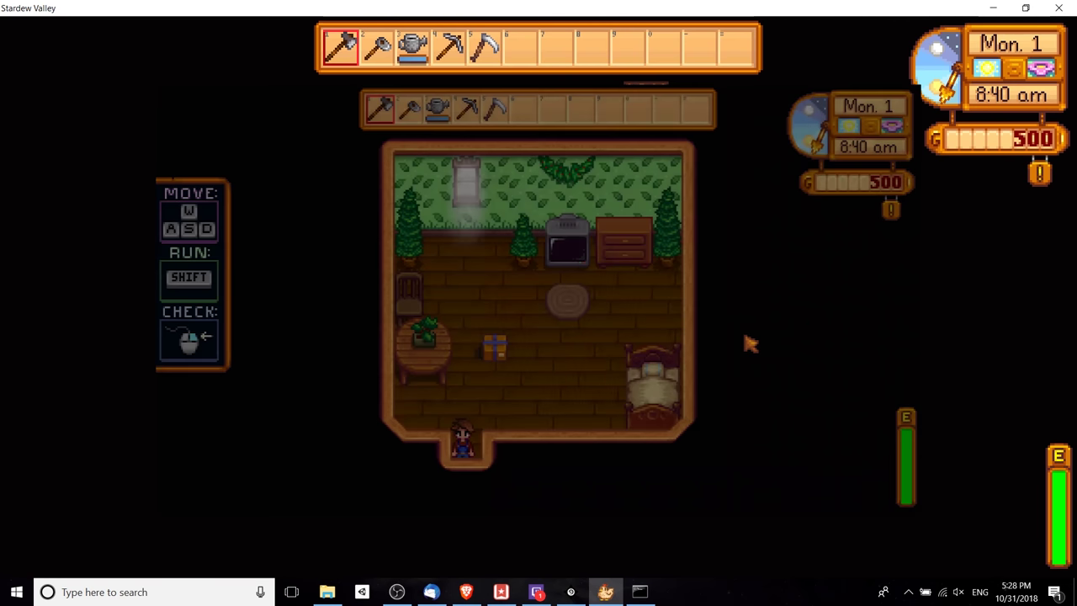
pyautogui.press('s')
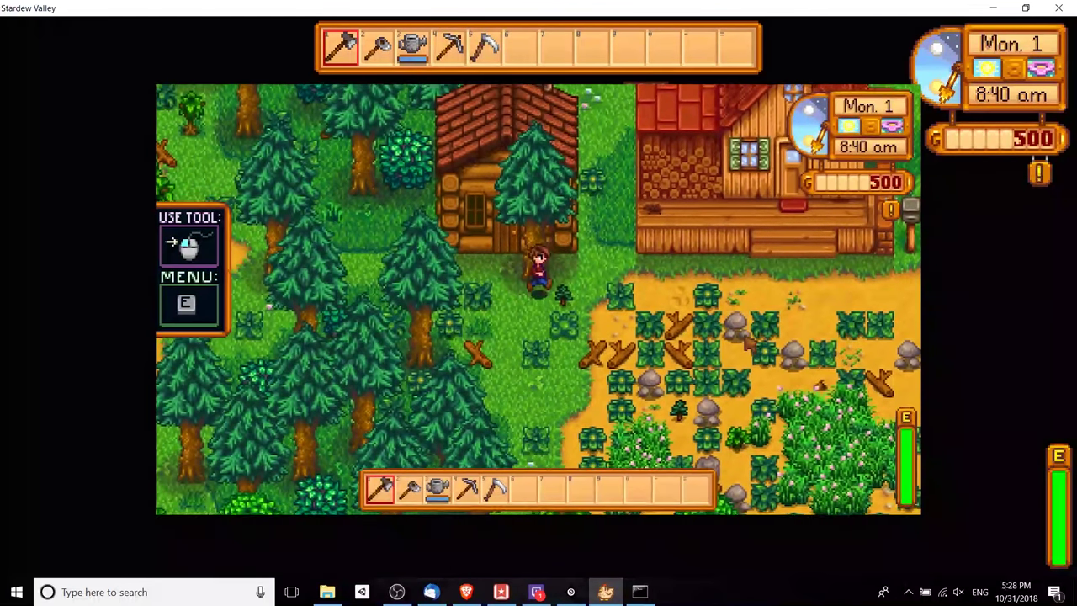
# Step: Equip the scythe and cut a weed at the edge of the dirt field near the cabin
pyautogui.press('s')
pyautogui.press('d')
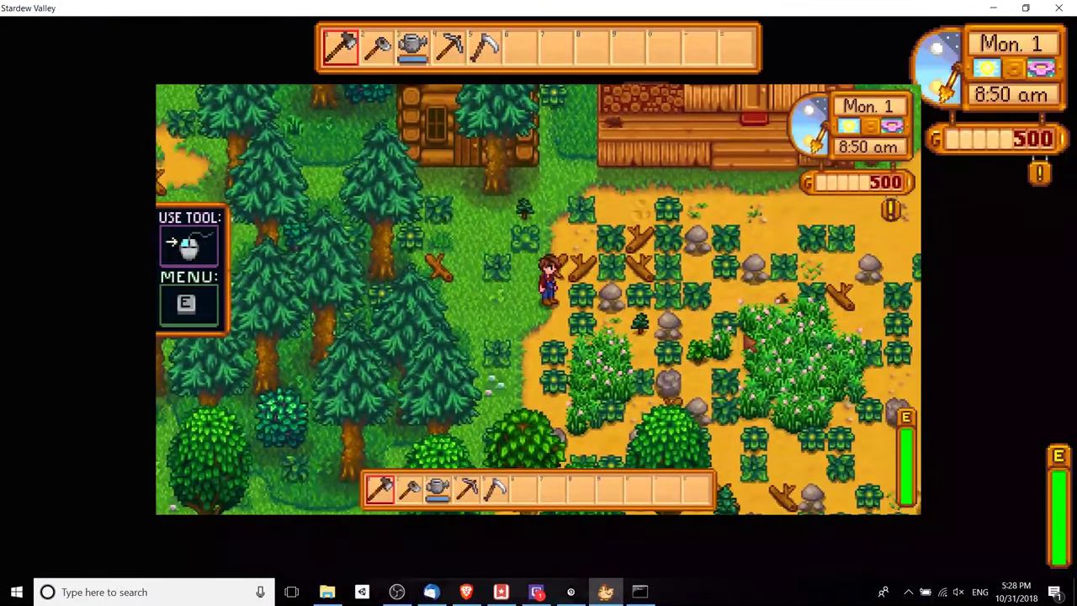
pyautogui.press('5')
pyautogui.press('w')
pyautogui.press('d')
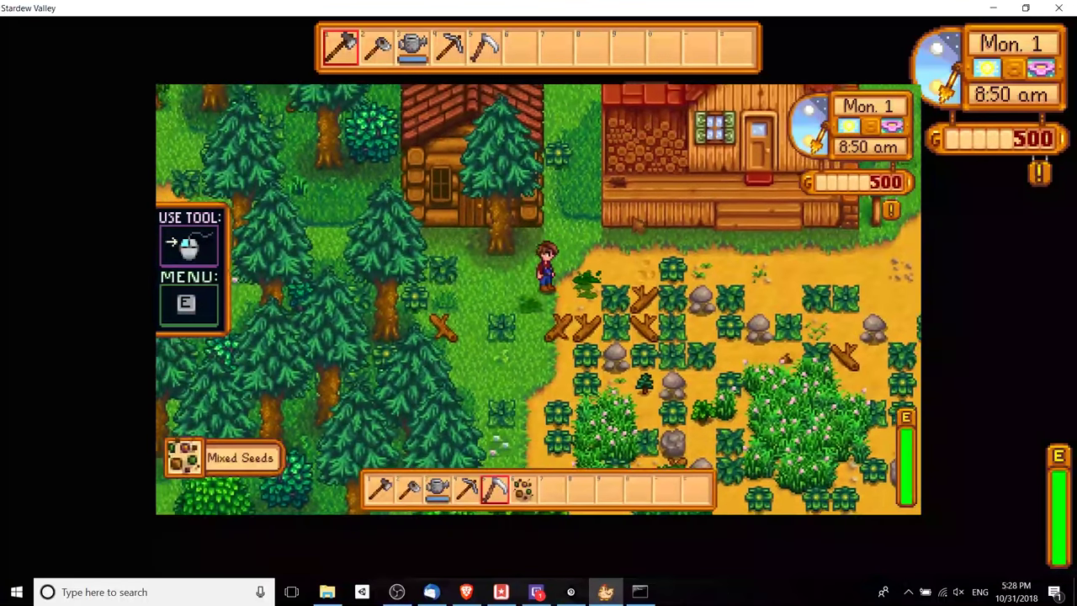
# Step: Walk the farmhand up to the farmhouse and inside to meet the host character
pyautogui.press('w')
pyautogui.press('d')
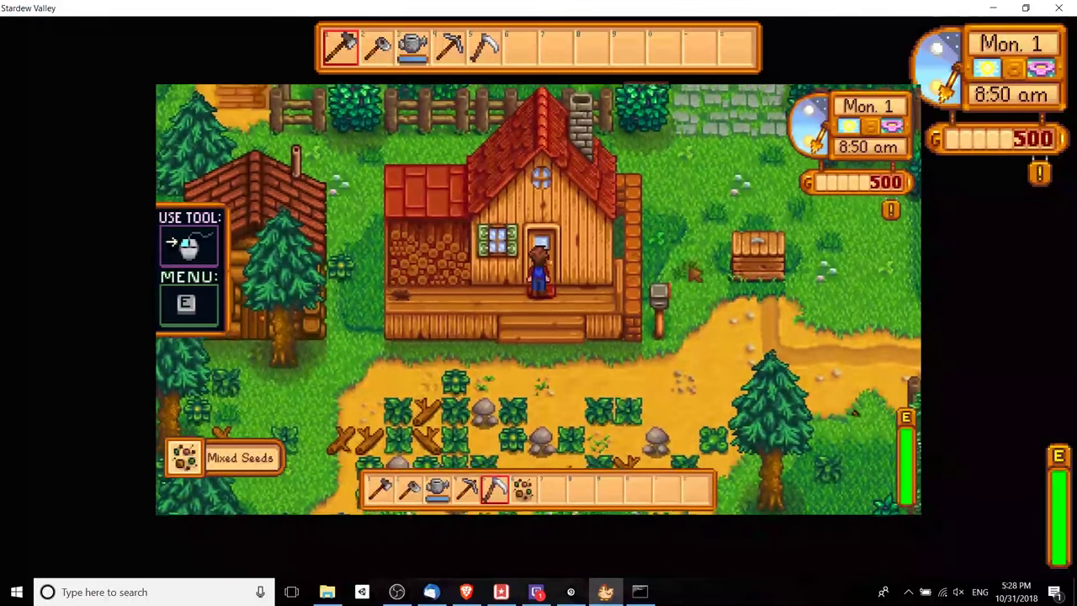
pyautogui.press('a')
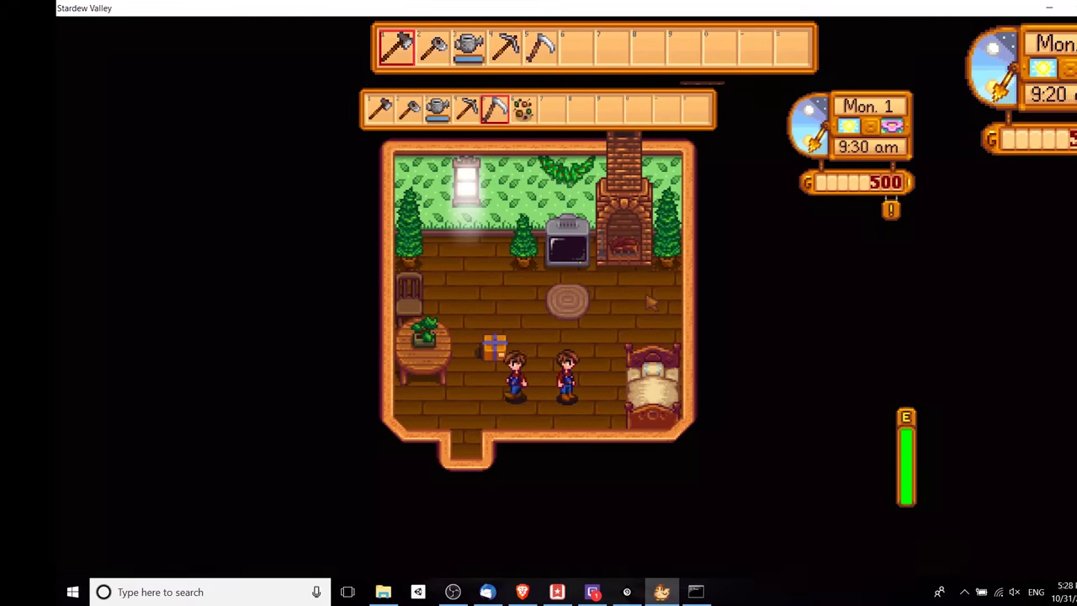
pyautogui.press('s')
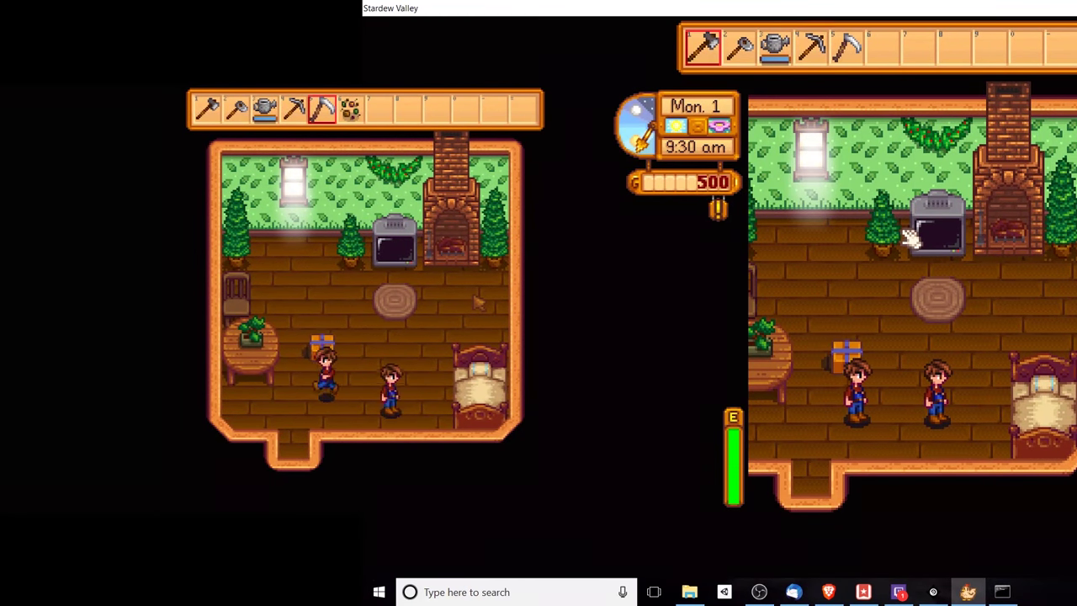
# Step: Walk the farmhand around the host character beside the gift box inside the farmhouse
pyautogui.press('w')
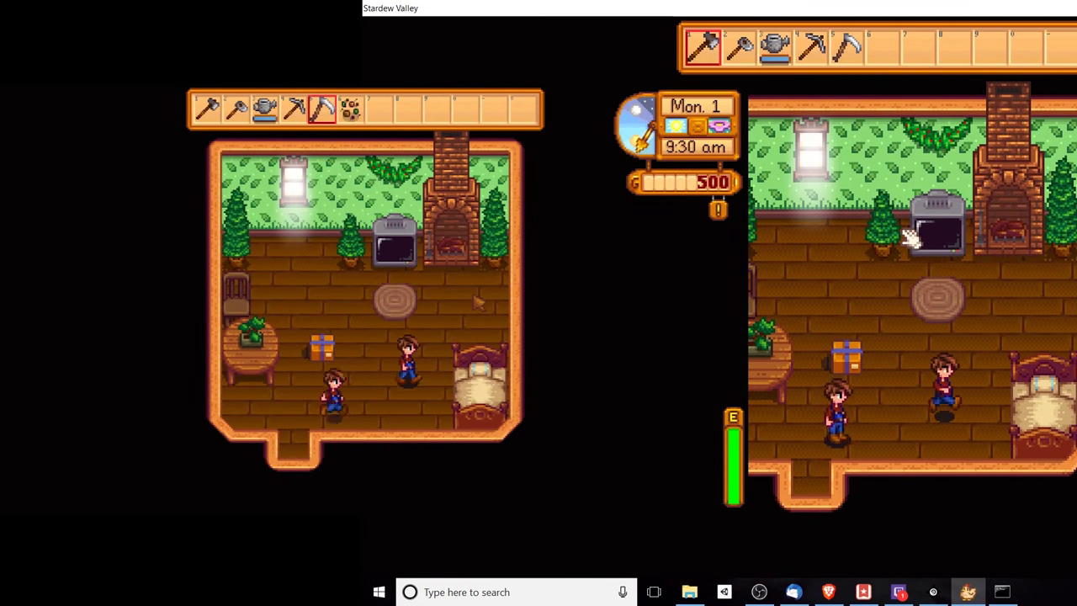
pyautogui.press('w')
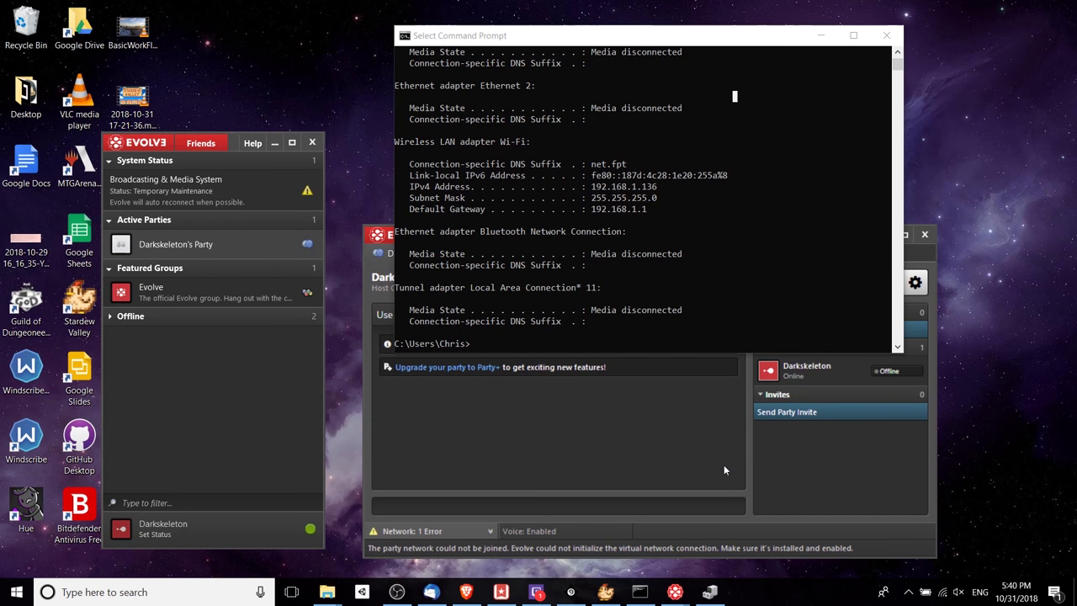
# Step: Bring the Evolve party window forward and open Device Manager by searching Windows for "device manager"
pyautogui.click(723, 467)
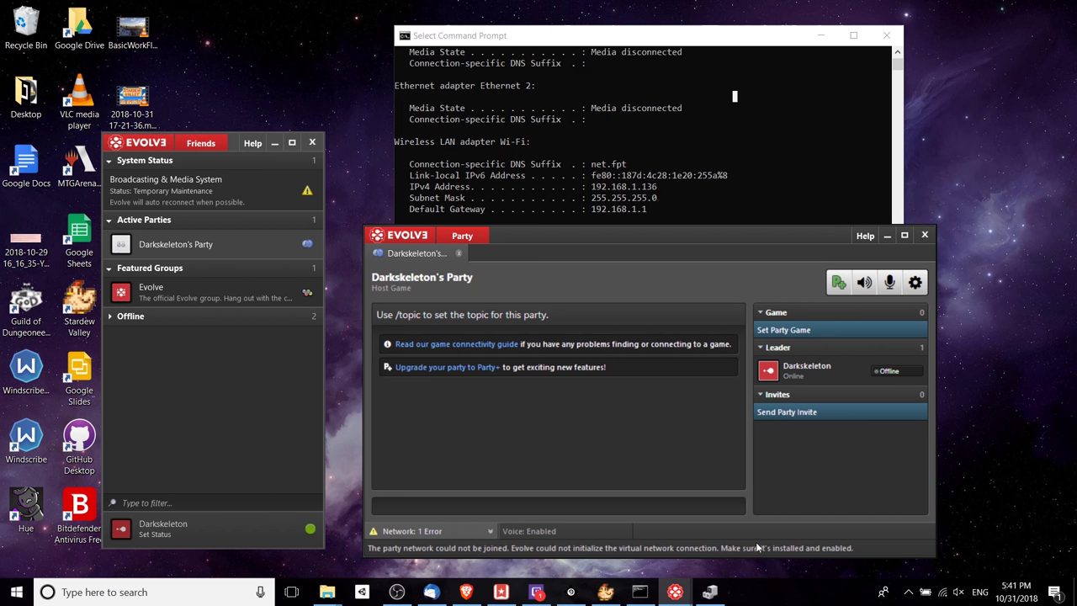
pyautogui.click(711, 591)
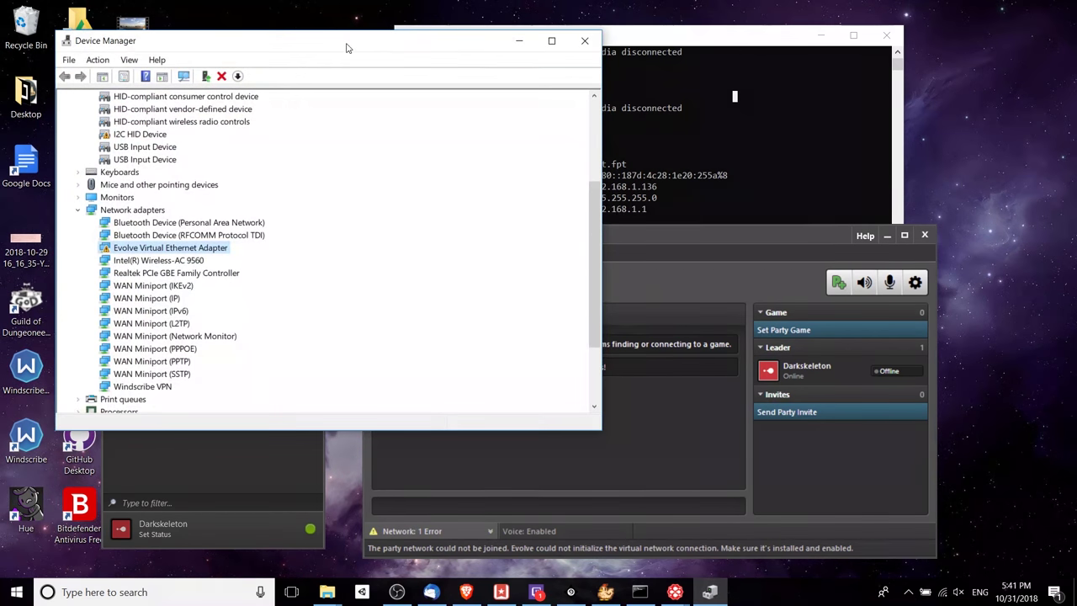
pyautogui.moveTo(351, 44); pyautogui.dragTo(410, 126)
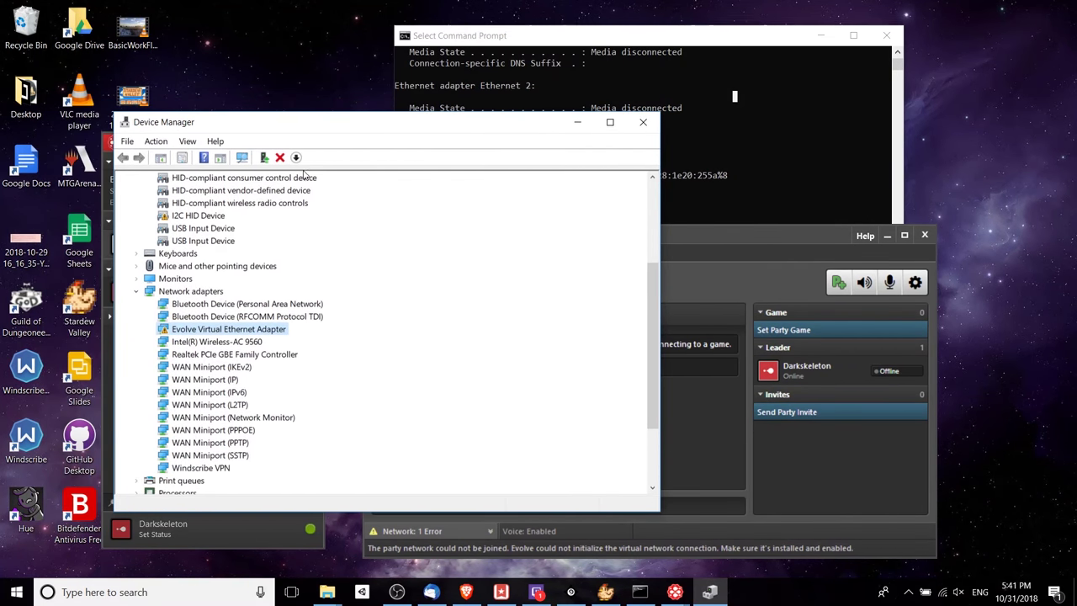
pyautogui.press('super')
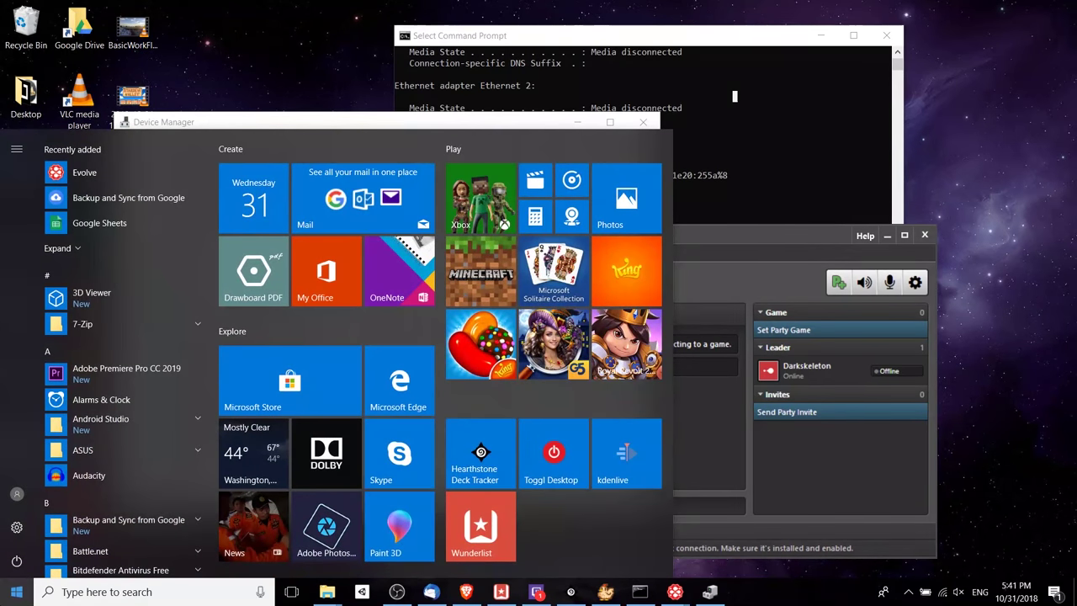
pyautogui.write('device manager')
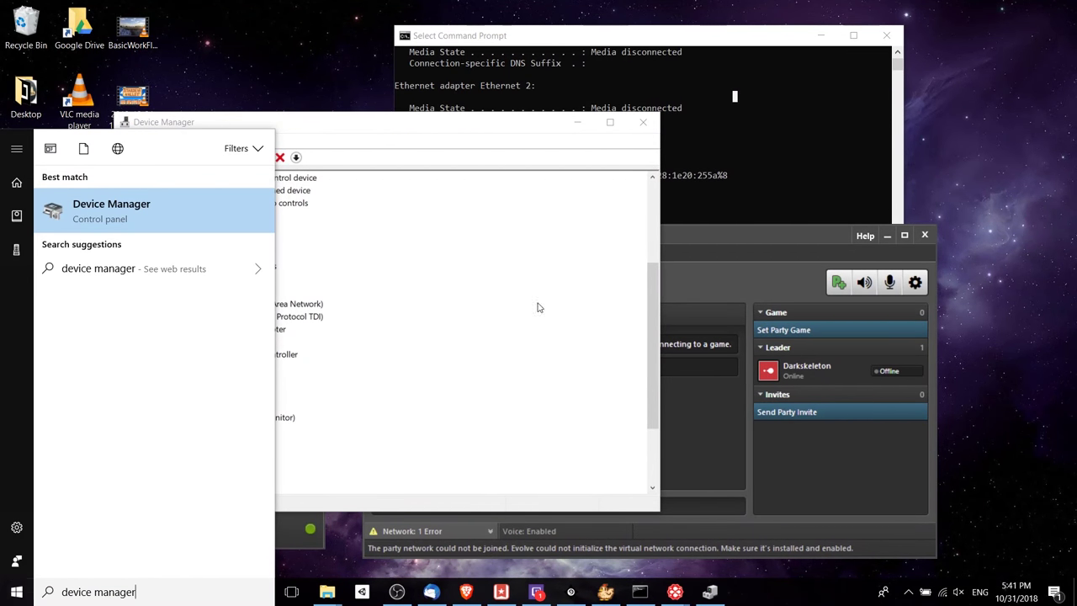
pyautogui.press('Return')
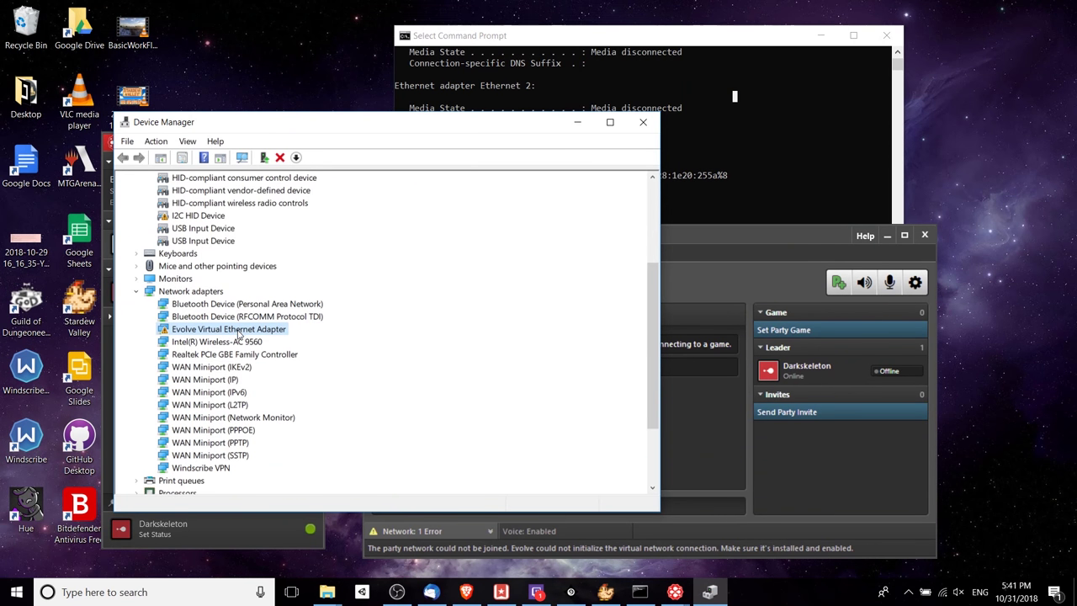
pyautogui.doubleClick(239, 332)
pyautogui.click(248, 105)
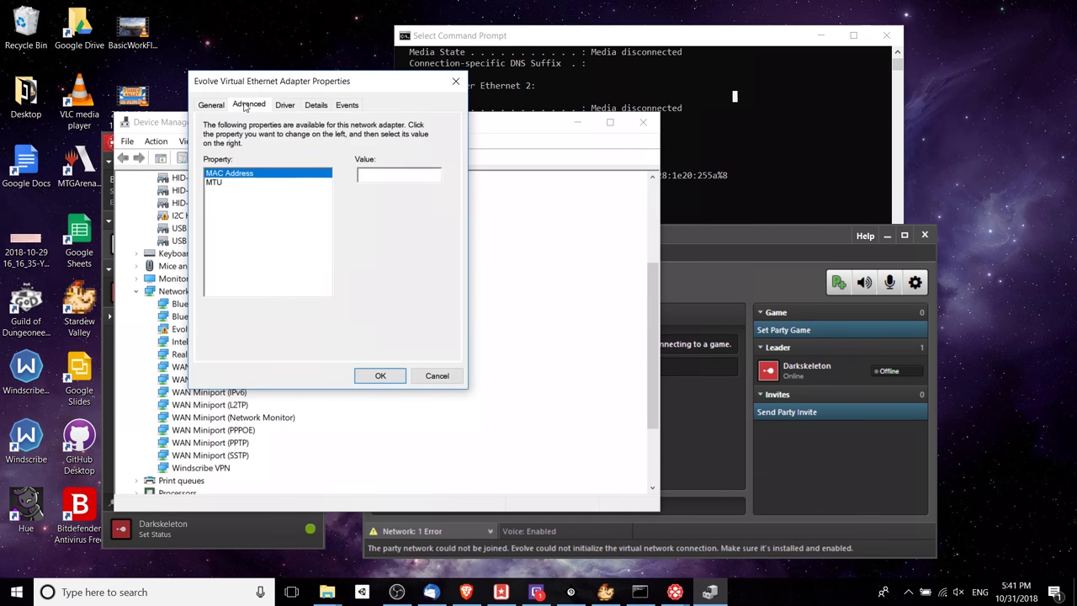
pyautogui.press('Escape')
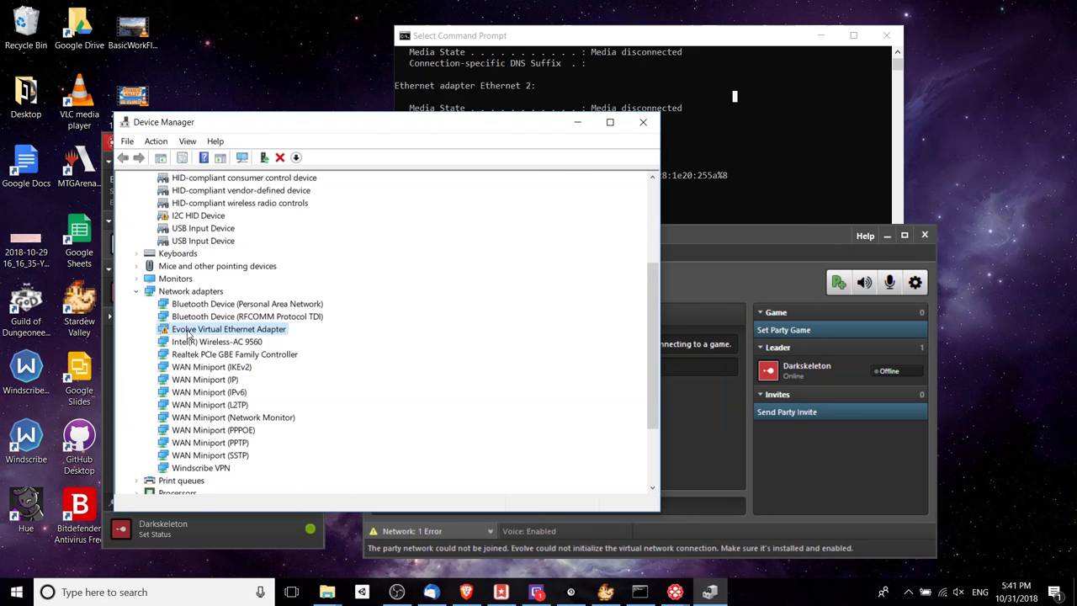
# Step: Set the MAC Address property of the Evolve Virtual Ethernet Adapter to 0 and apply it
pyautogui.doubleClick(190, 333)
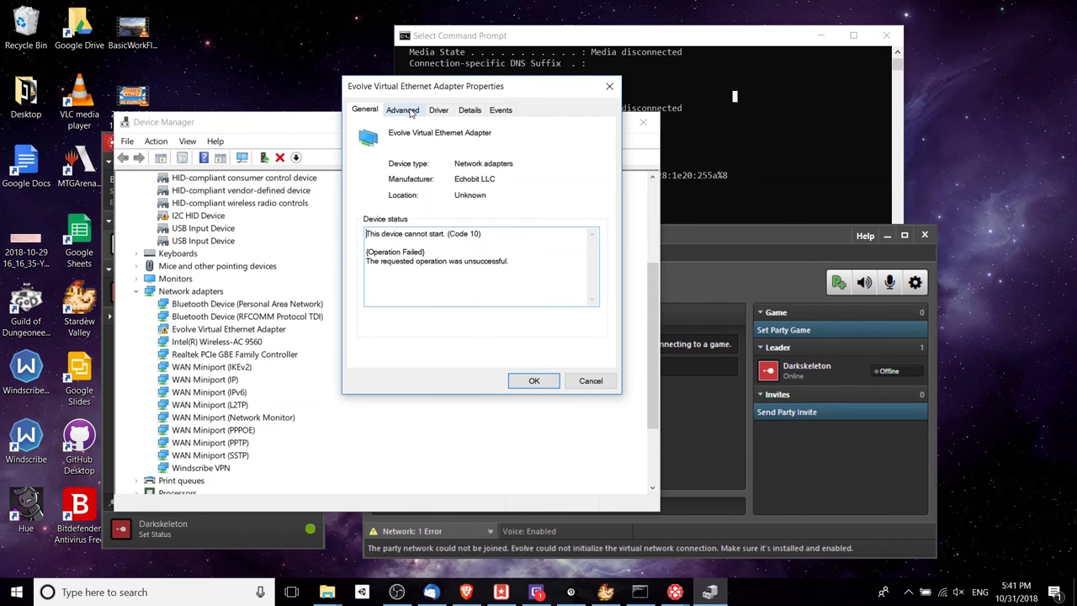
pyautogui.click(403, 110)
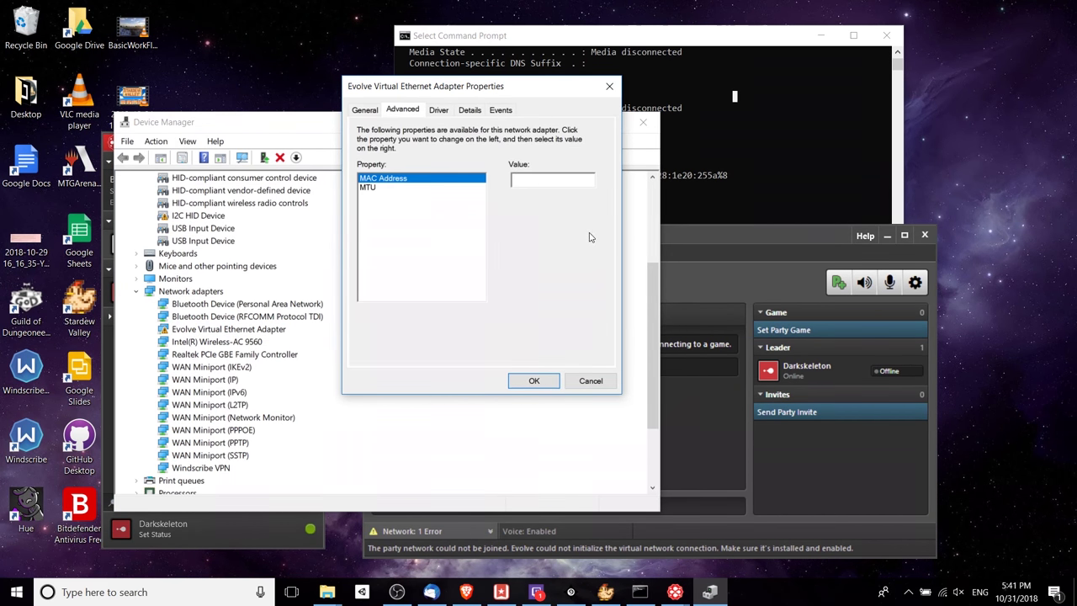
pyautogui.write('0')
pyautogui.click(539, 379)
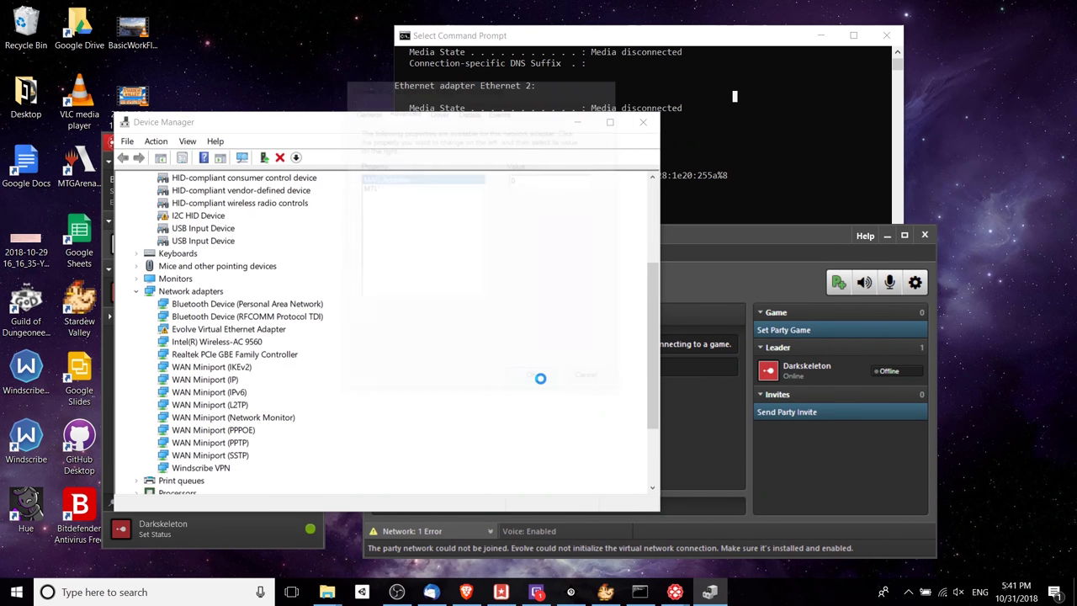
# Step: Minimize Device Manager and leave the current Evolve party, confirming the disconnection from its game
pyautogui.click(577, 122)
pyautogui.moveTo(766, 241); pyautogui.dragTo(763, 208)
pyautogui.click(921, 204)
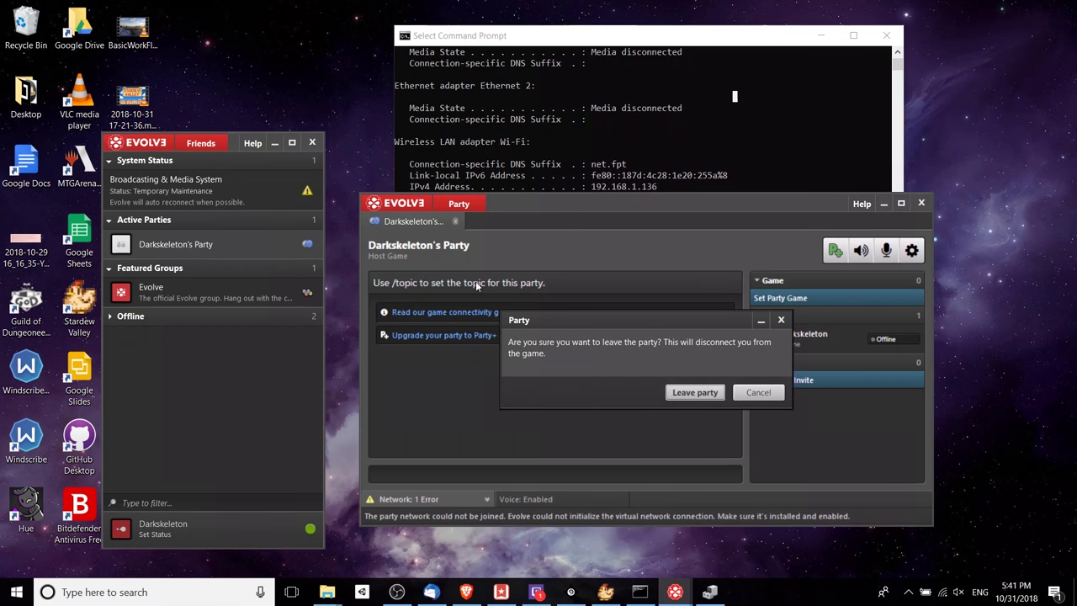
pyautogui.click(693, 390)
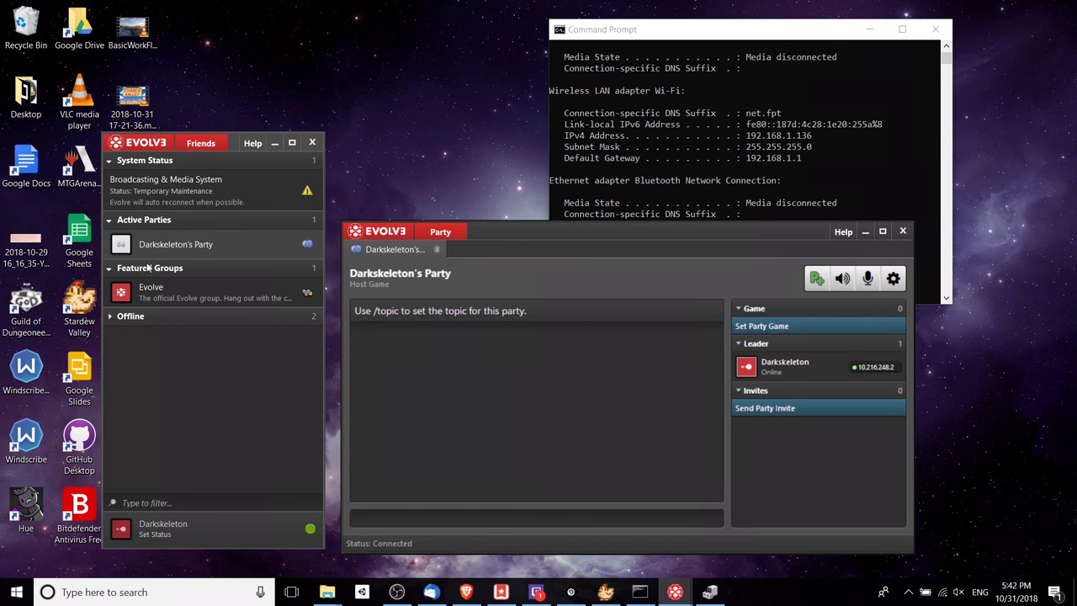